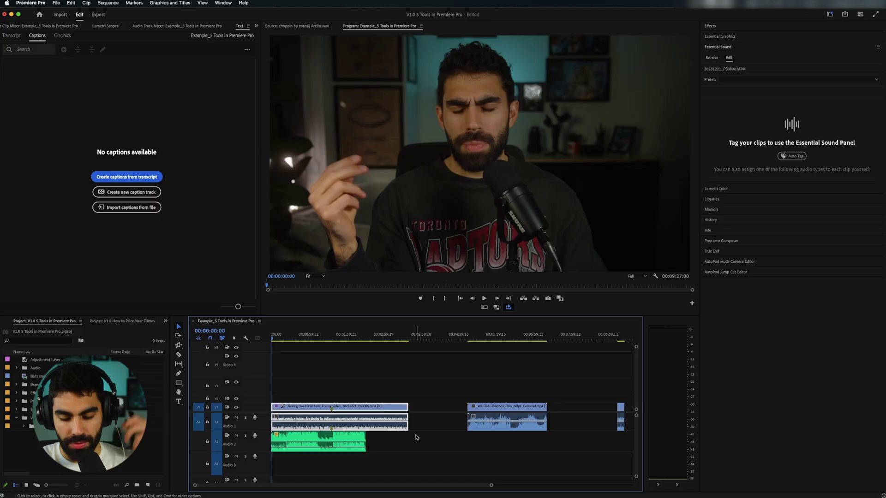
Play the sequence, then jump to 01:19:16 and zoom in on the timeline.
key(space)
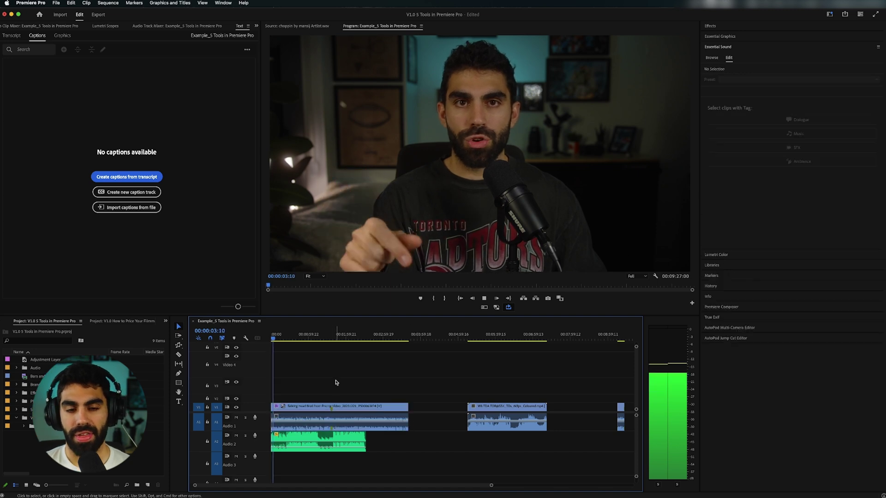
key(space)
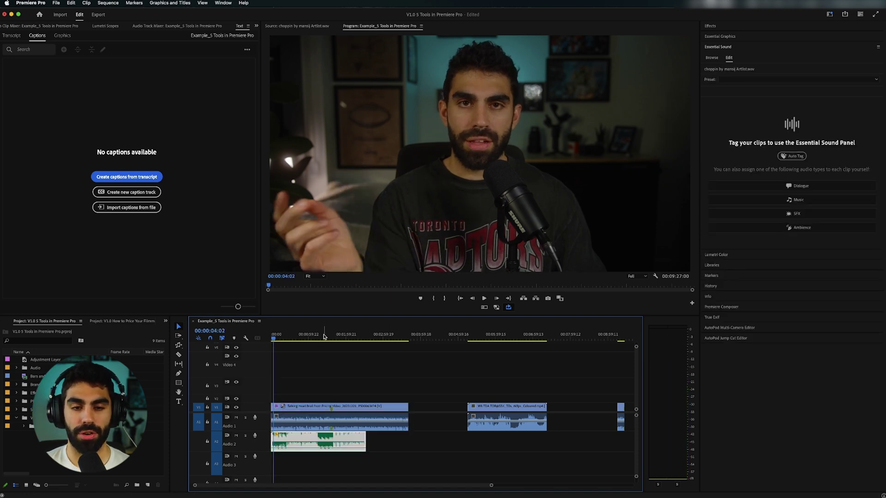
click(320, 336)
click(382, 382)
key(=)
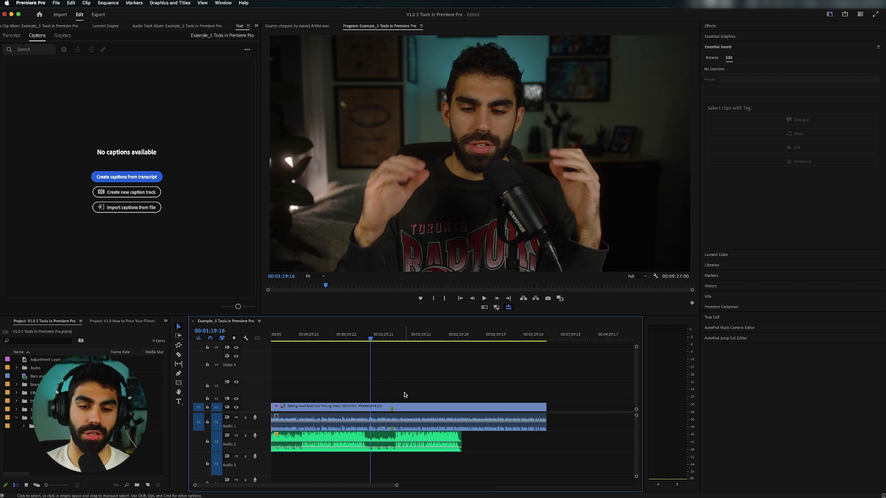
Compare the ends of the choppin music and talking-head clips around 01:10:04.
click(384, 440)
click(389, 430)
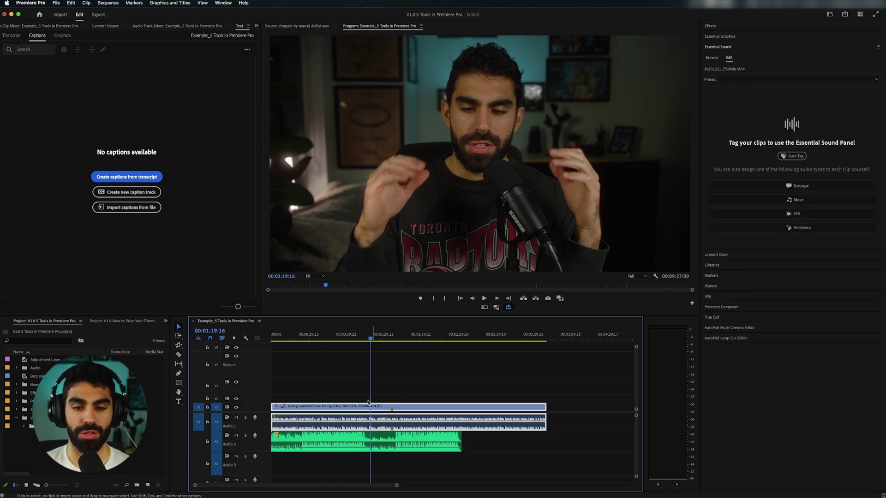
click(358, 336)
click(393, 358)
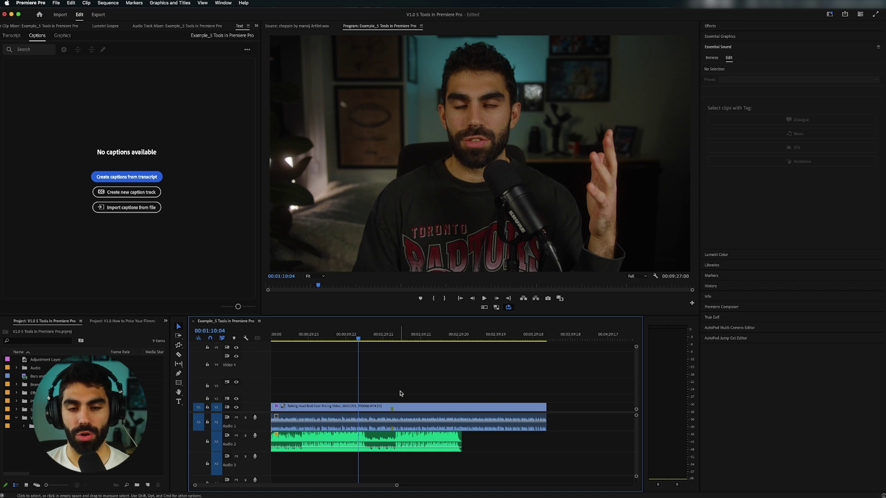
click(394, 441)
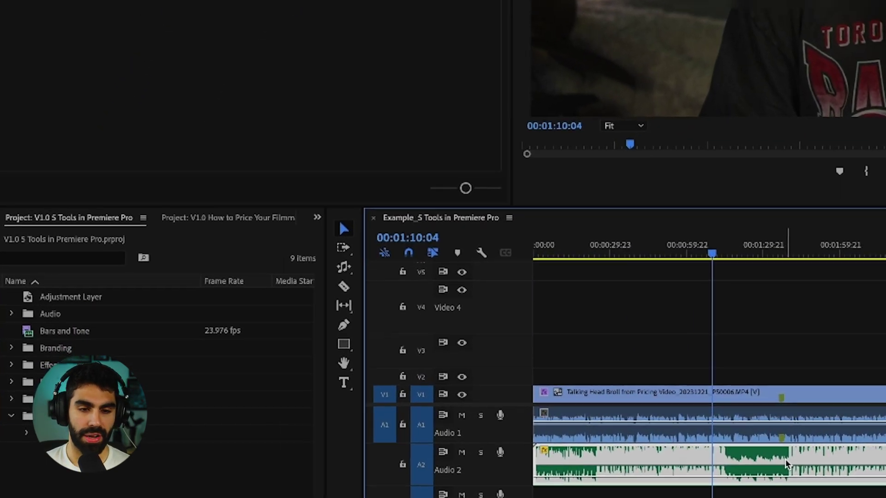
With the Remix Tool, extend the choppin music to end with the talking-head clip.
click(344, 267)
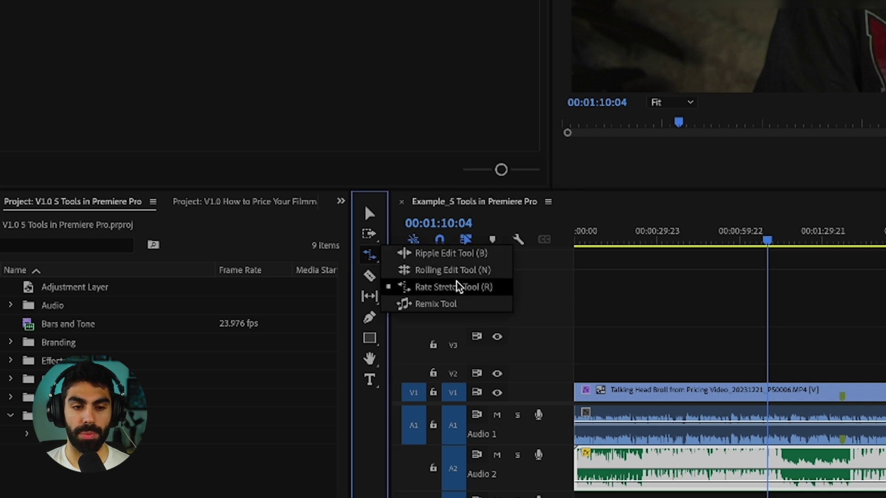
click(465, 306)
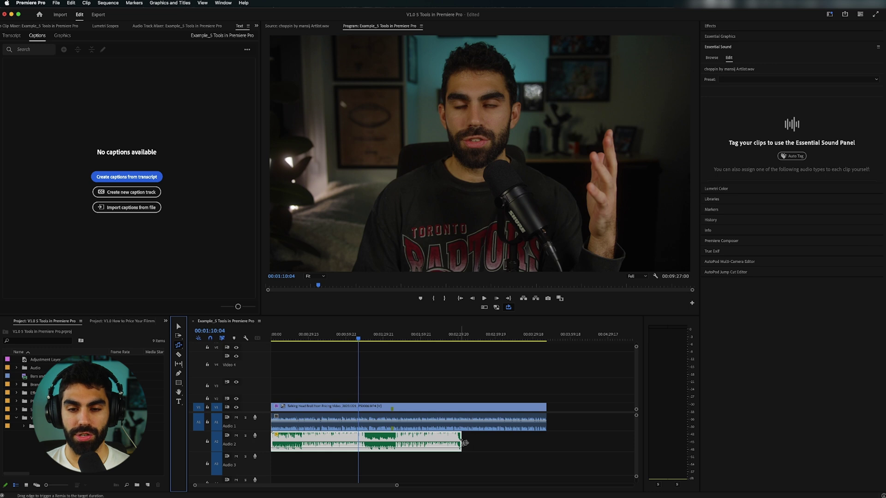
drag(462, 443, 467, 443)
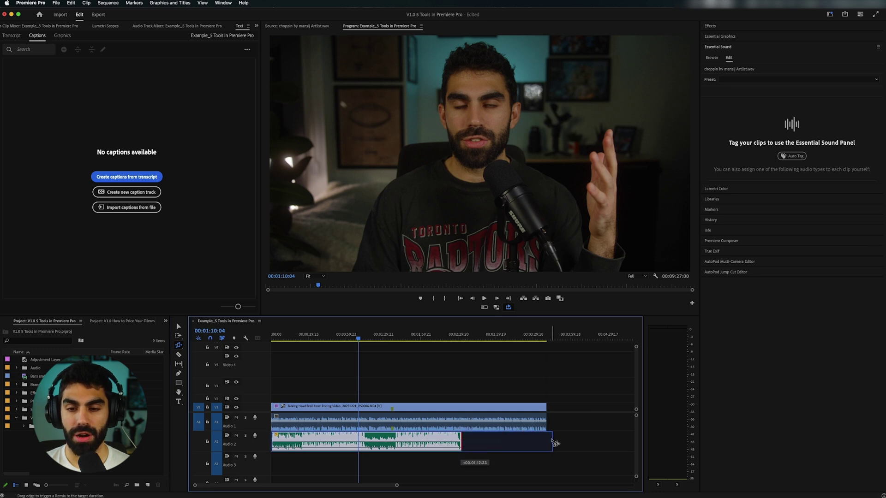
drag(554, 443, 551, 443)
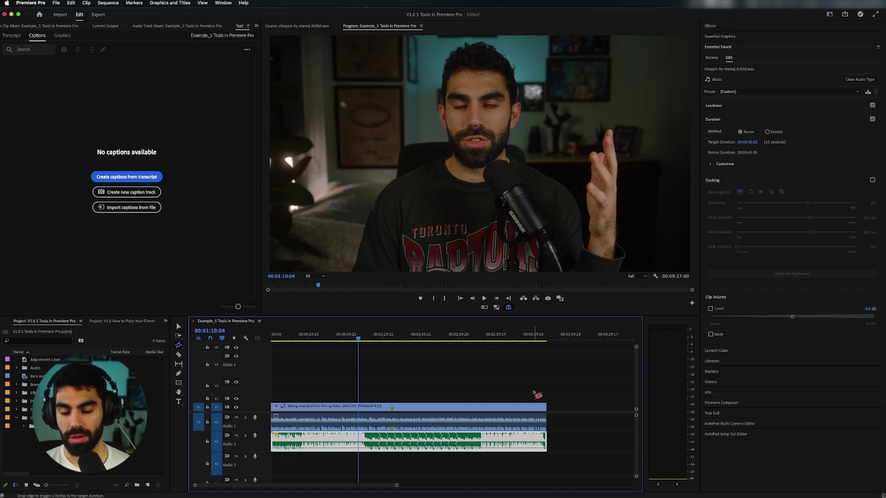
Play back the remixed music, then return to the Selection tool and replay from the playhead.
click(534, 392)
key(=)
key(=)
key(space)
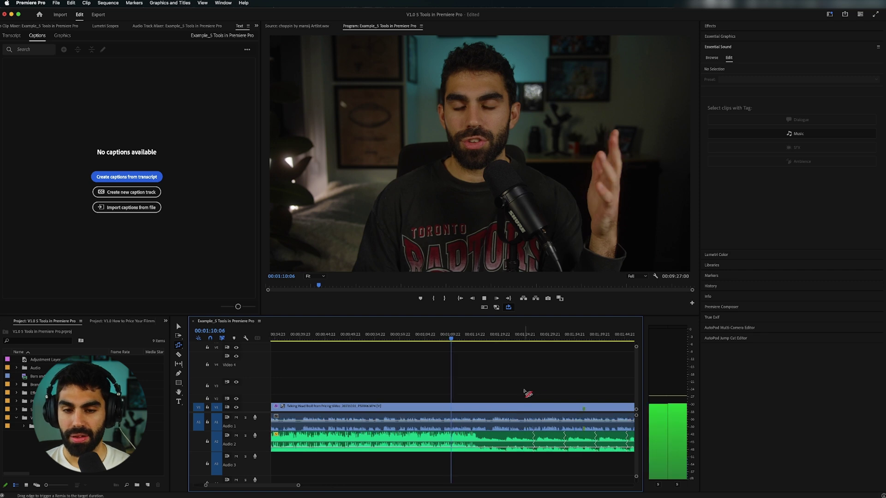
key(minus)
key(n)
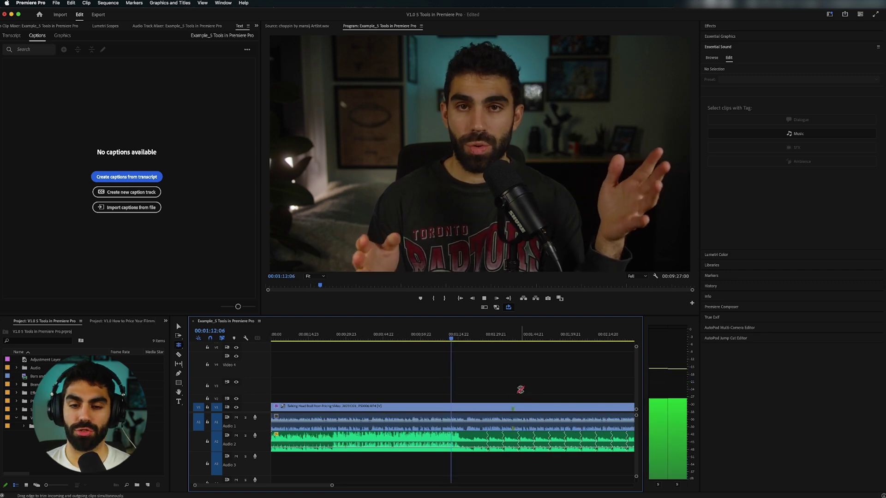
key(v)
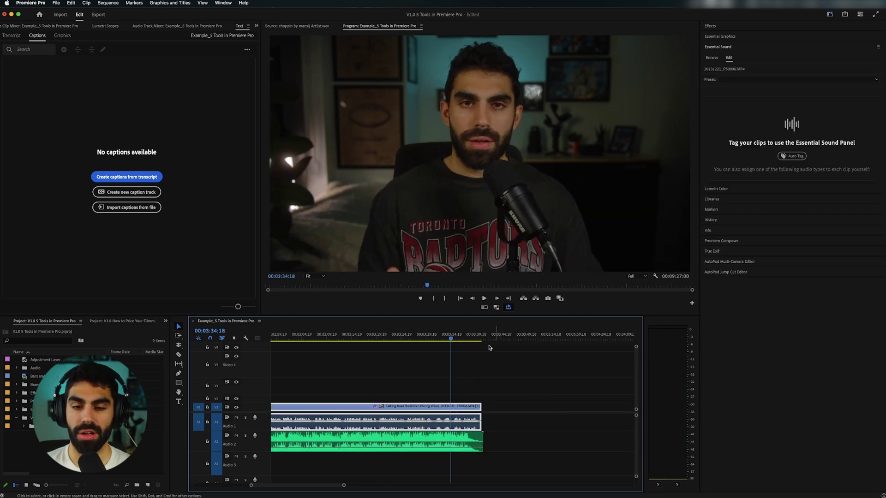
key(equal)
key(space)
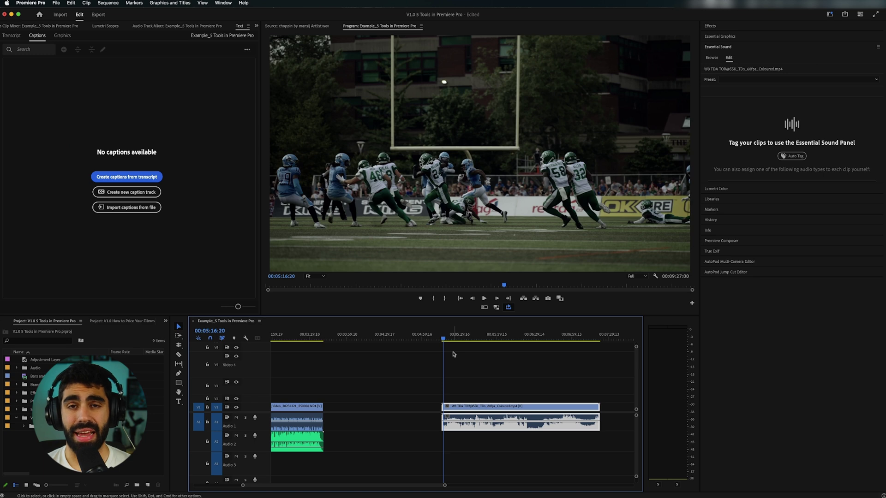
Jump to the football footage at 05:23:12 and scrub its shots, parking at 05:56:05.
click(494, 397)
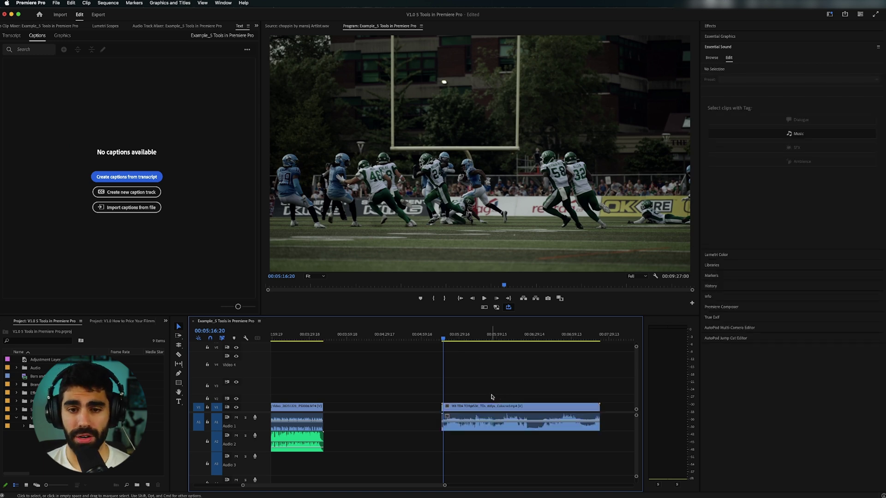
click(448, 334)
key(=)
key(=)
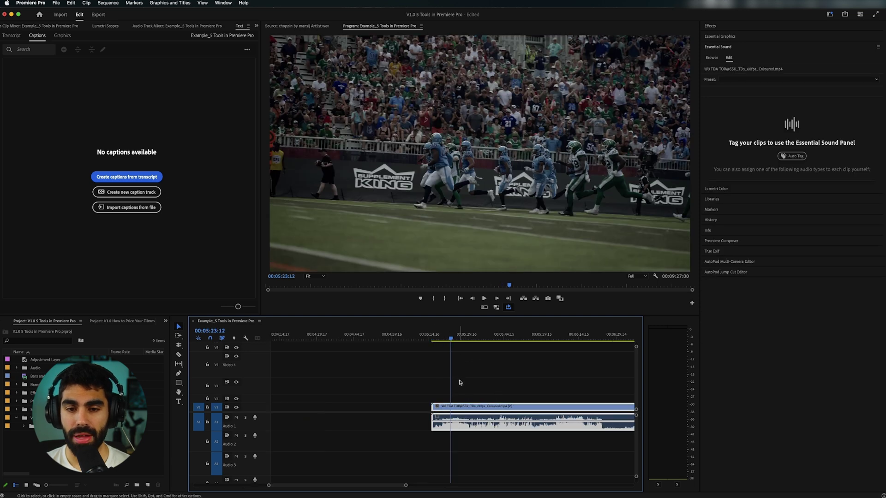
key(minus)
key(minus)
drag(454, 335, 469, 351)
click(508, 386)
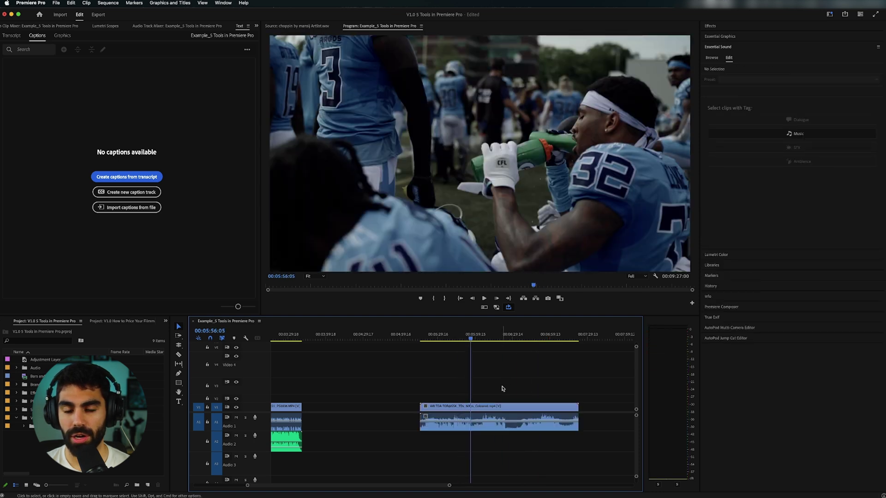
scroll(503, 389, right, 2)
Open Scene Edit Detection for the football clip, cutting at each detected point.
click(439, 407)
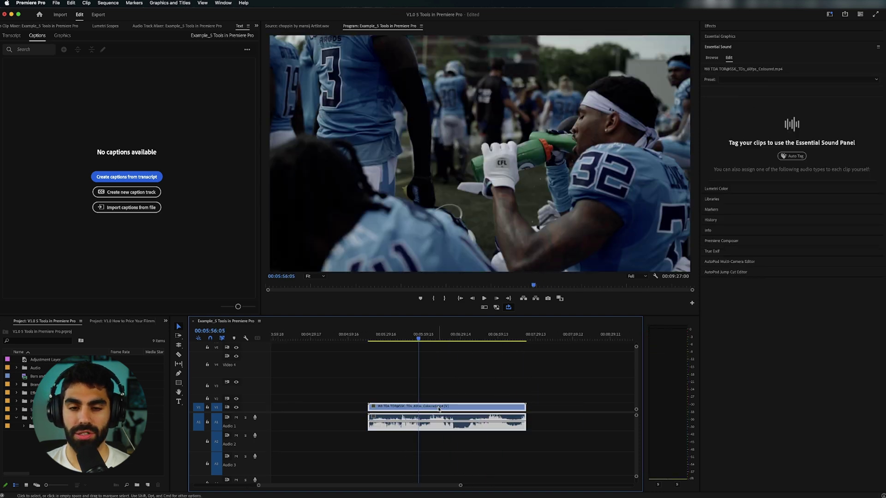
right_click(439, 409)
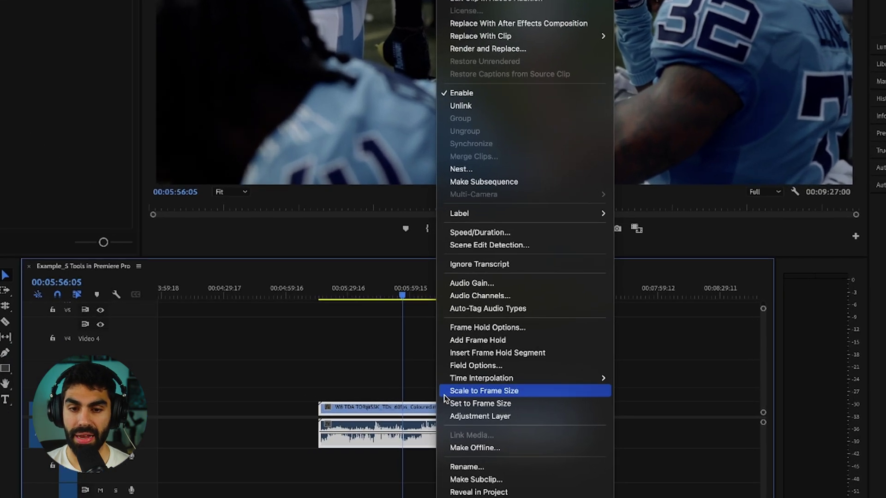
click(498, 245)
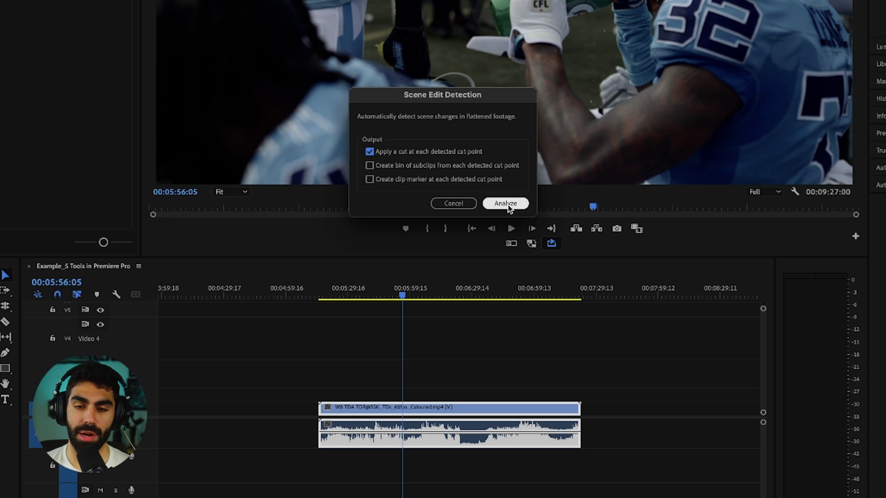
Analyze the football clip to cut it at each scene change, then scrub the new shots.
click(507, 205)
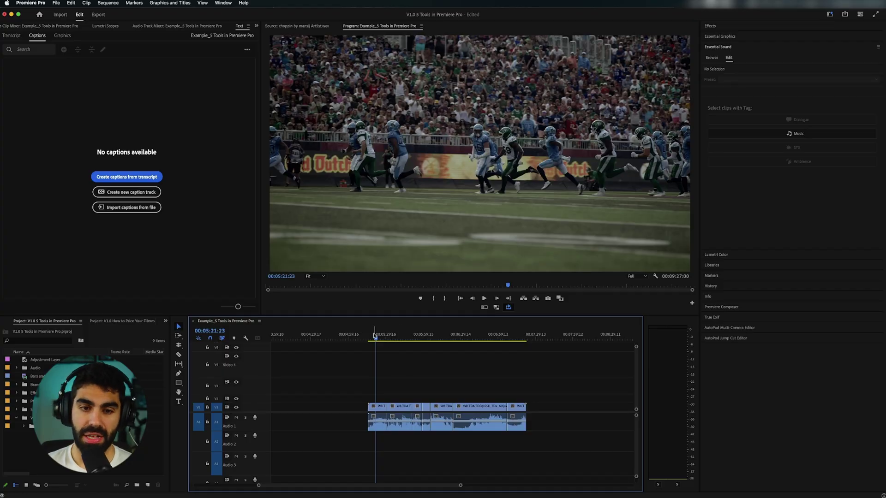
drag(374, 336, 530, 343)
key(=)
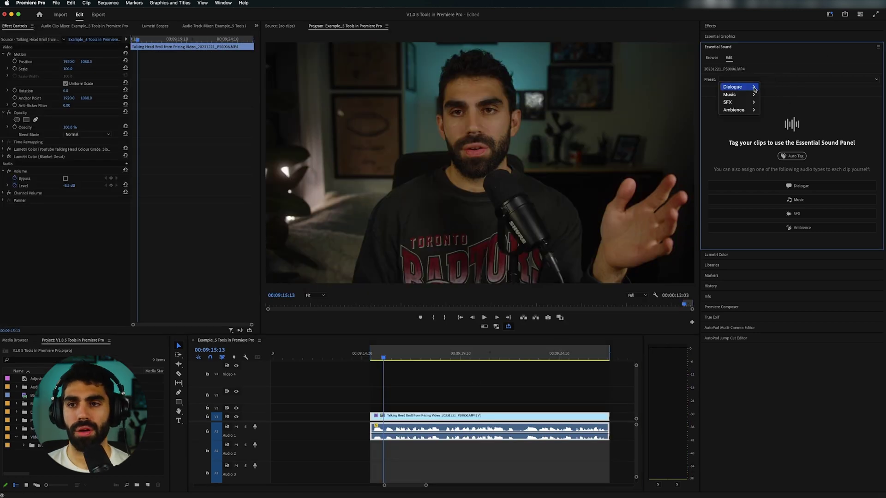
Play the talking-head clip, then apply the Dialogue preset From the Radio in Essential Sound.
mouse_move(740, 112)
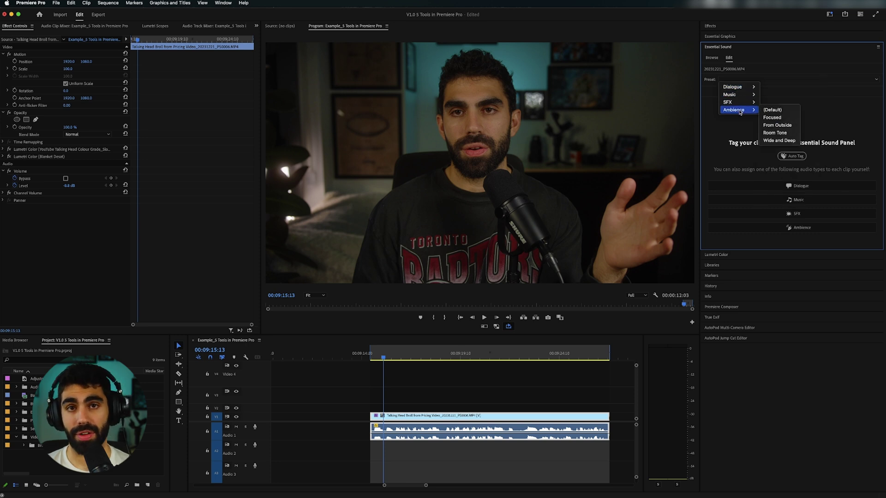
mouse_move(734, 87)
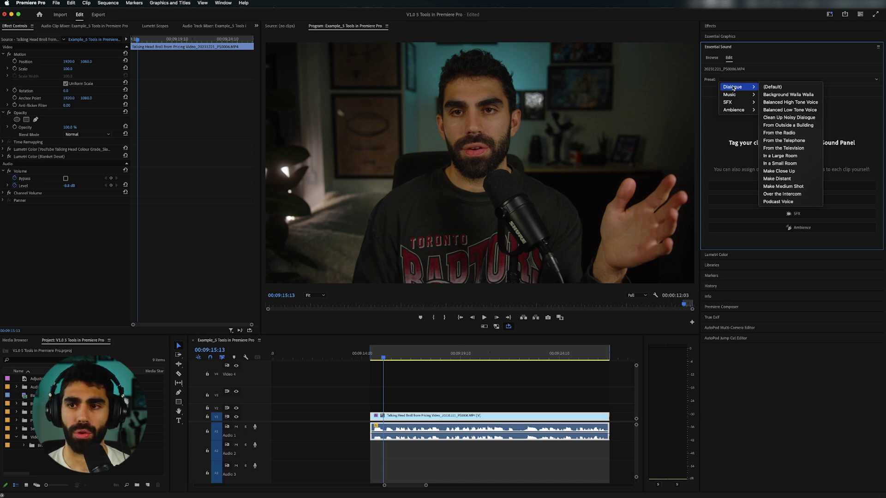
key(space)
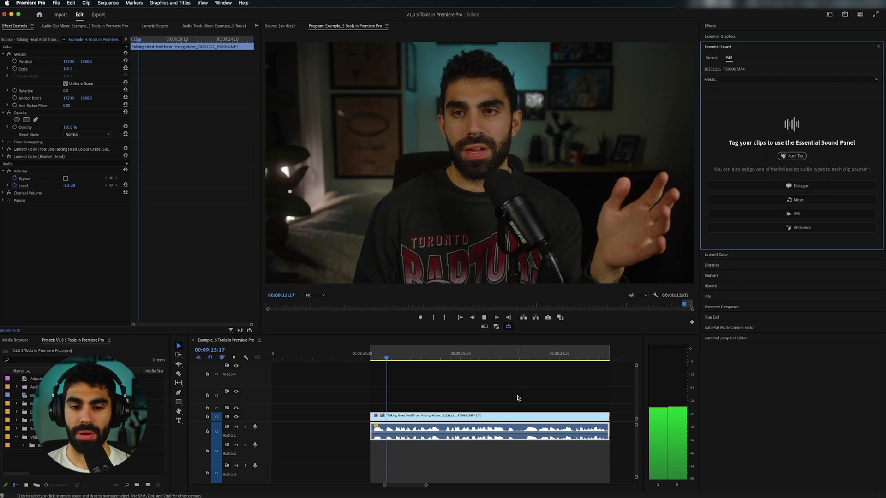
click(733, 82)
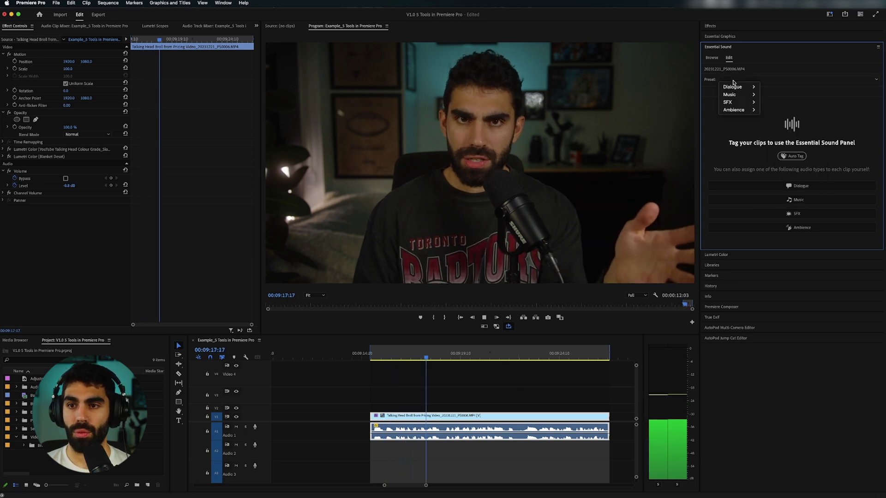
mouse_move(738, 87)
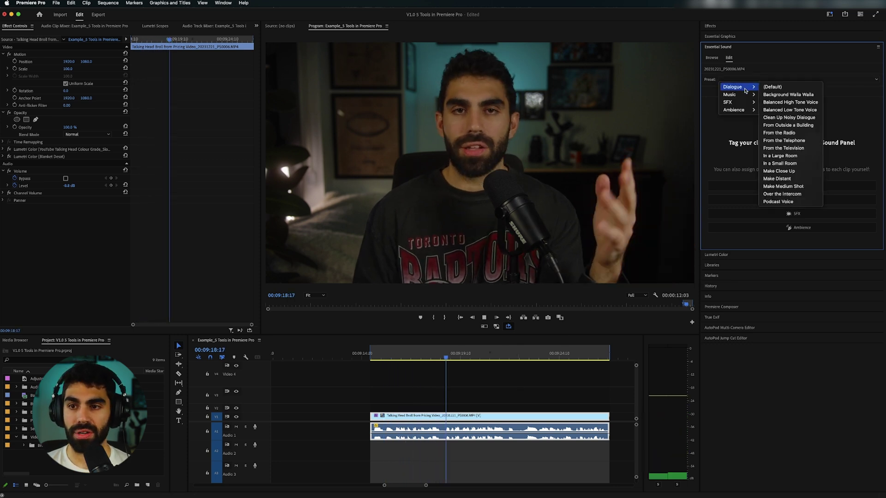
click(784, 133)
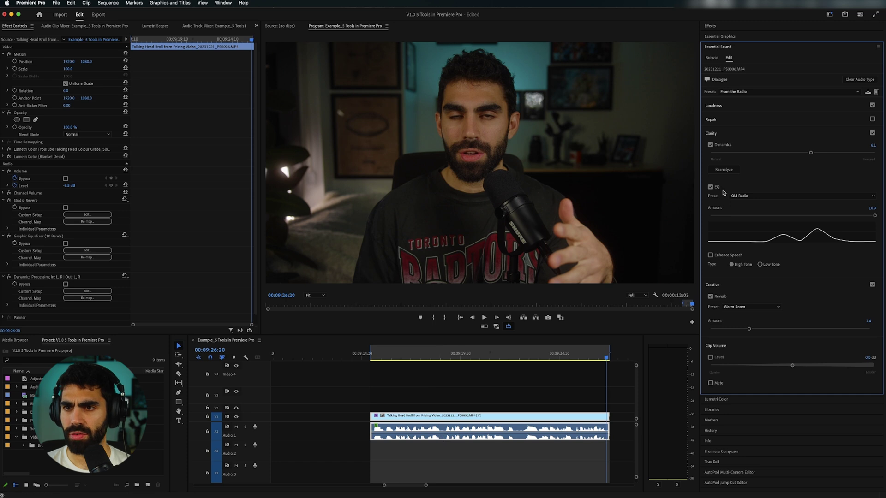
Inspect the Studio Reverb settings, then clear the clip's audio type.
click(91, 202)
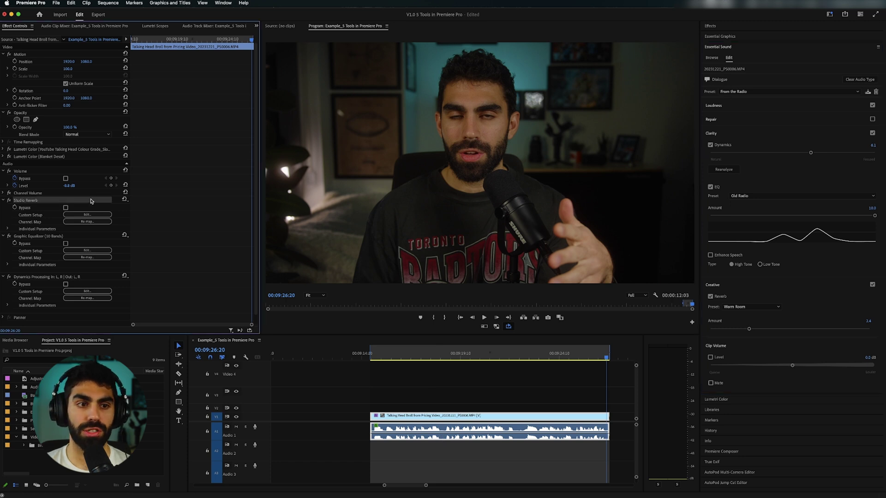
scroll(28, 207, down, 1)
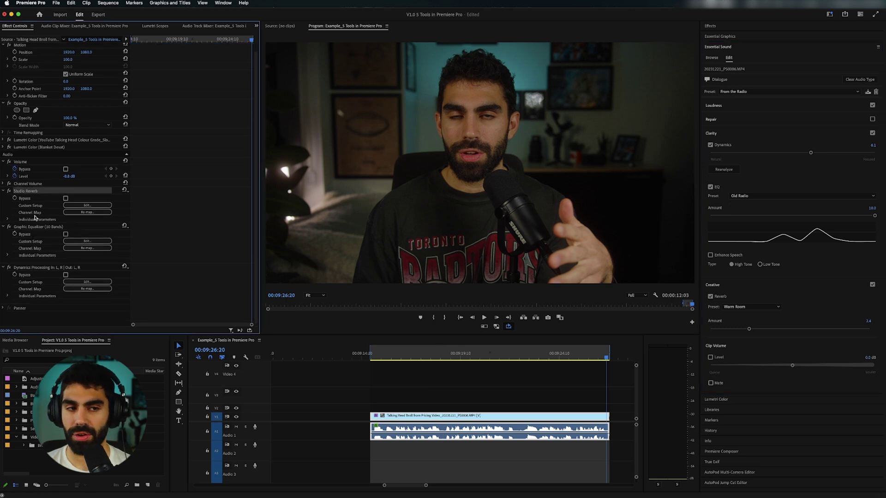
click(86, 206)
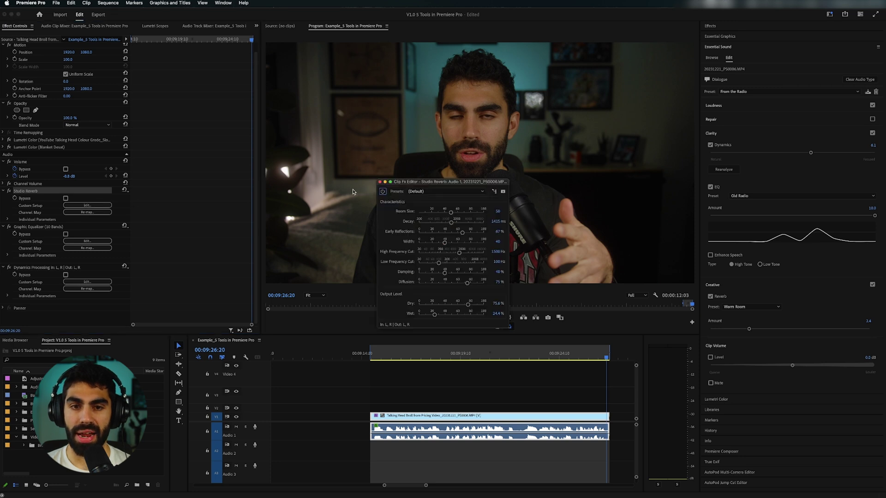
click(380, 182)
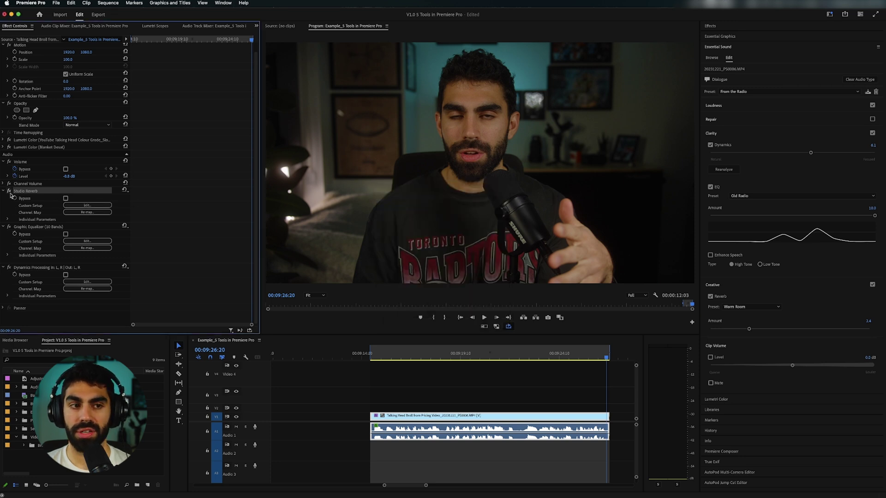
click(869, 80)
Apply the Dialogue preset Balanced Low Tone Voice and play from the clip's start.
click(442, 356)
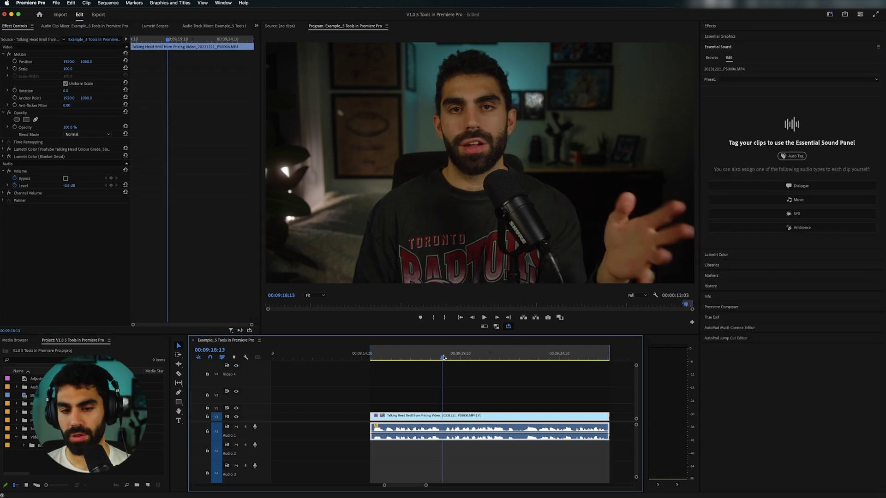
key(Up)
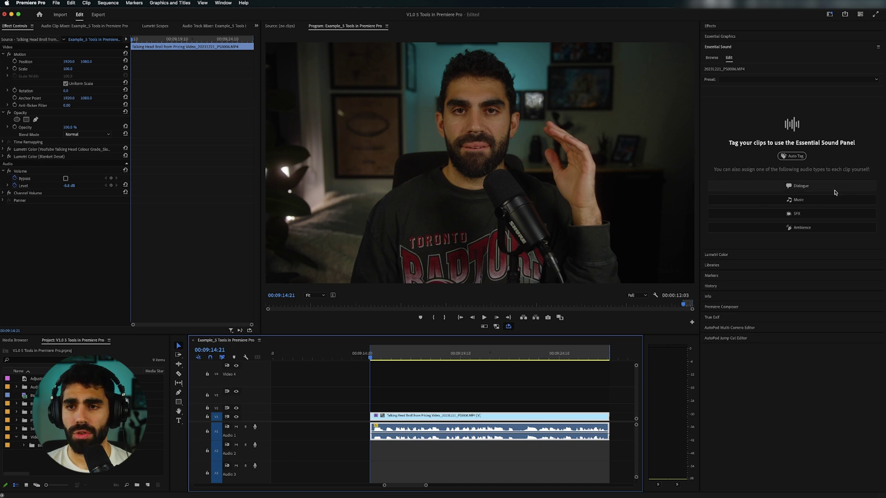
click(744, 80)
mouse_move(744, 88)
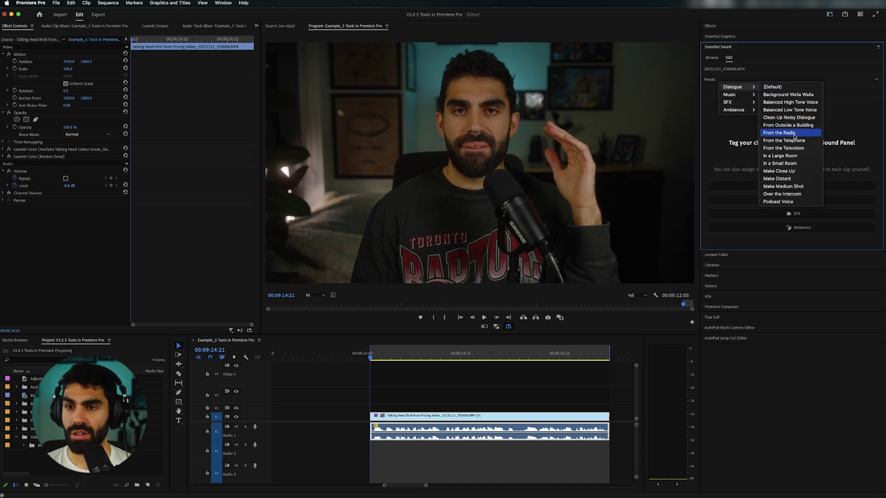
click(795, 110)
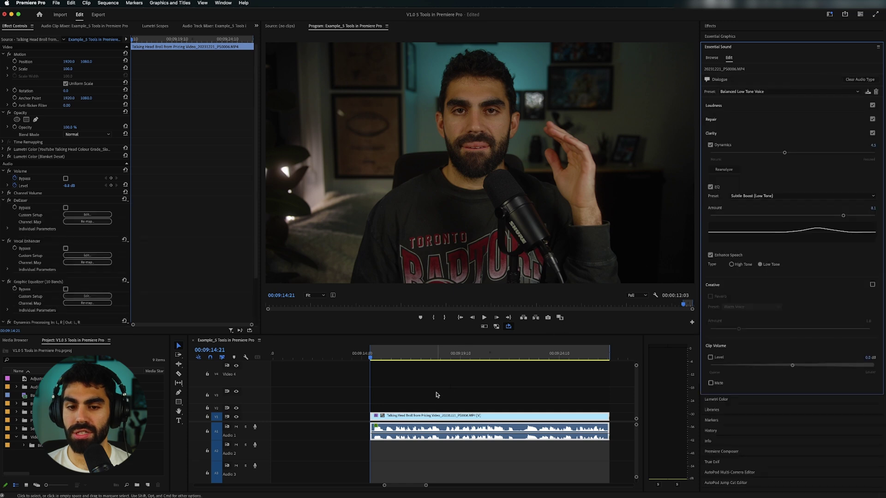
click(420, 409)
key(space)
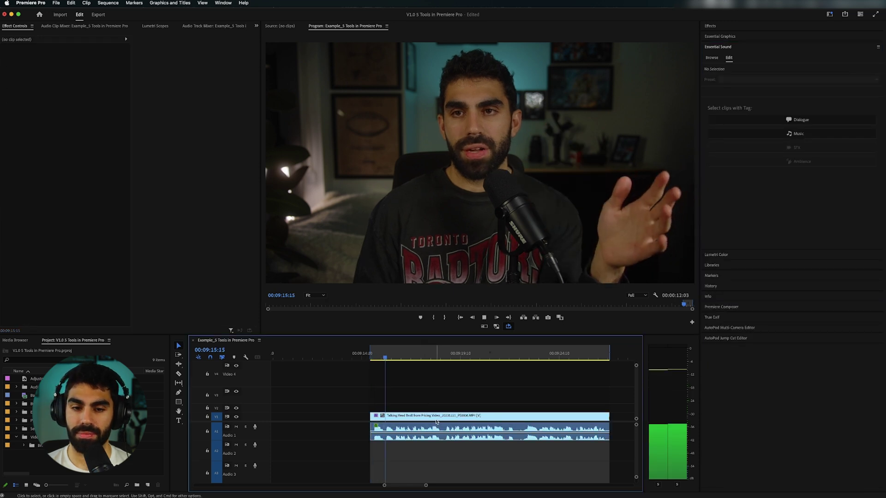
Clear the audio type, undo to compare with Balanced Low Tone Voice, then clear it again.
click(437, 422)
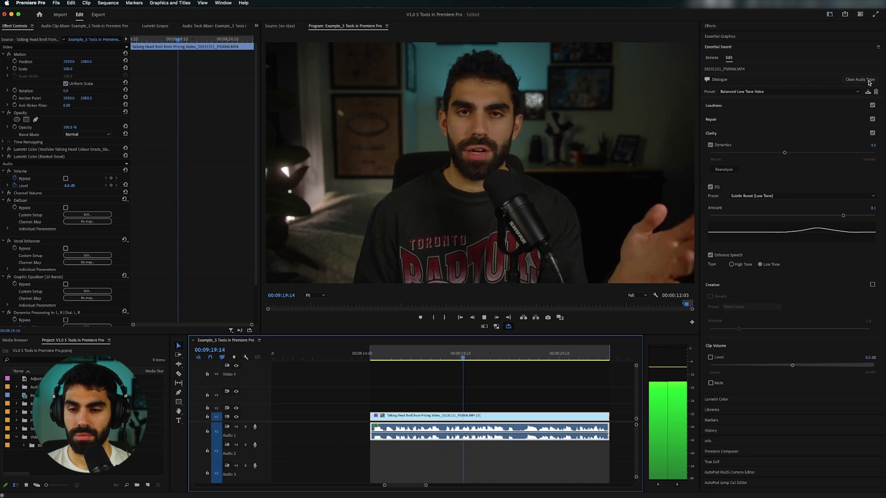
click(865, 81)
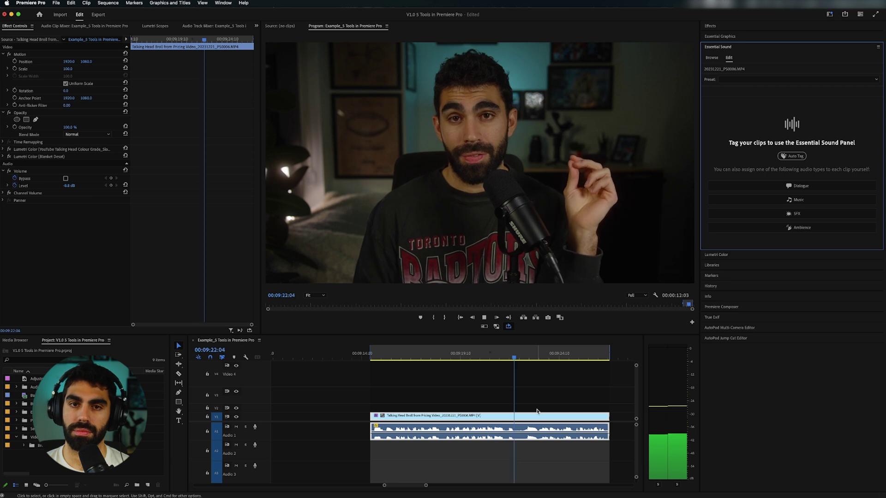
key(super+z)
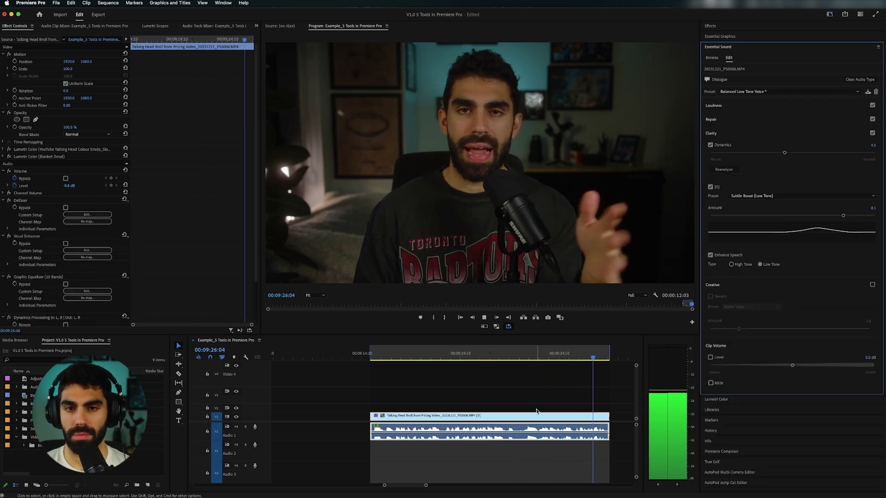
key(super+shift+z)
click(481, 354)
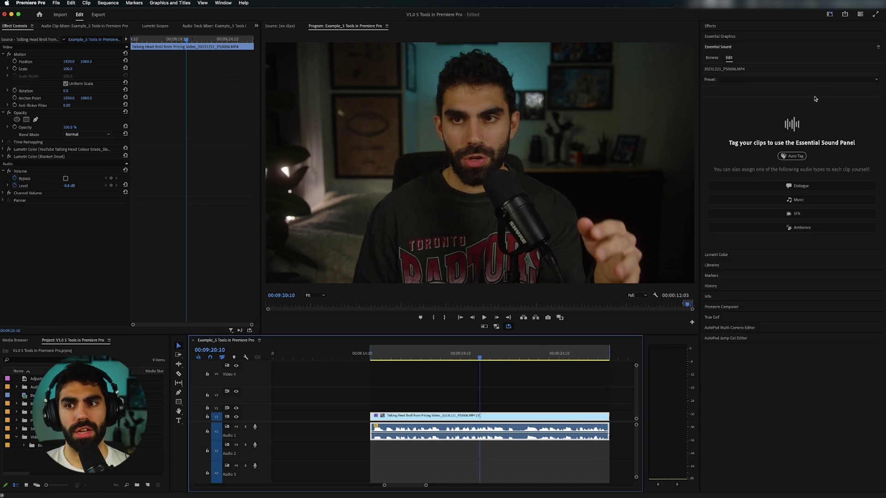
click(815, 79)
Apply Clean Up Noisy Dialogue, play to hear it, then clear the Dialogue tag.
mouse_move(740, 88)
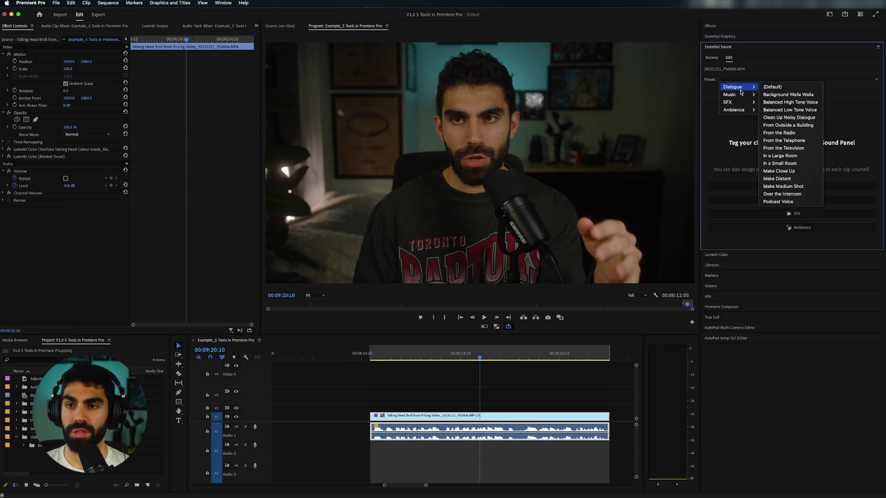
click(797, 118)
key(space)
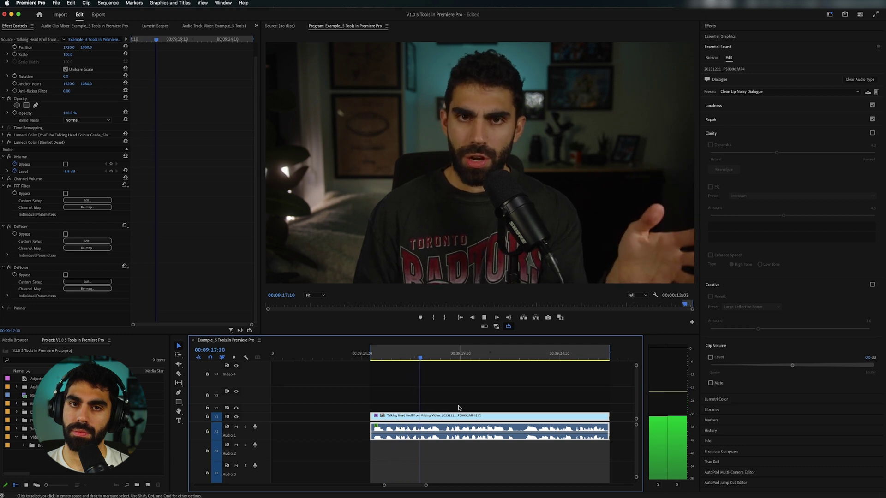
click(867, 80)
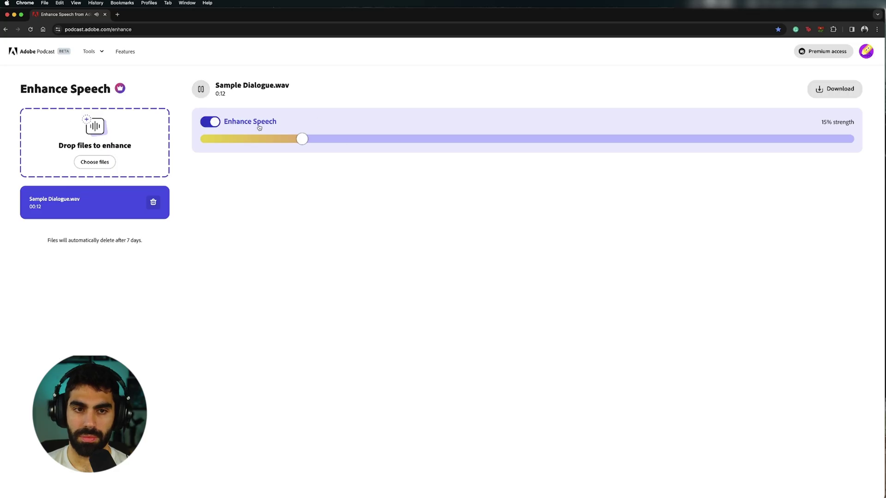
Try strengths from near full to low, settle on 76%, then switch Enhance Speech off.
drag(543, 141, 770, 142)
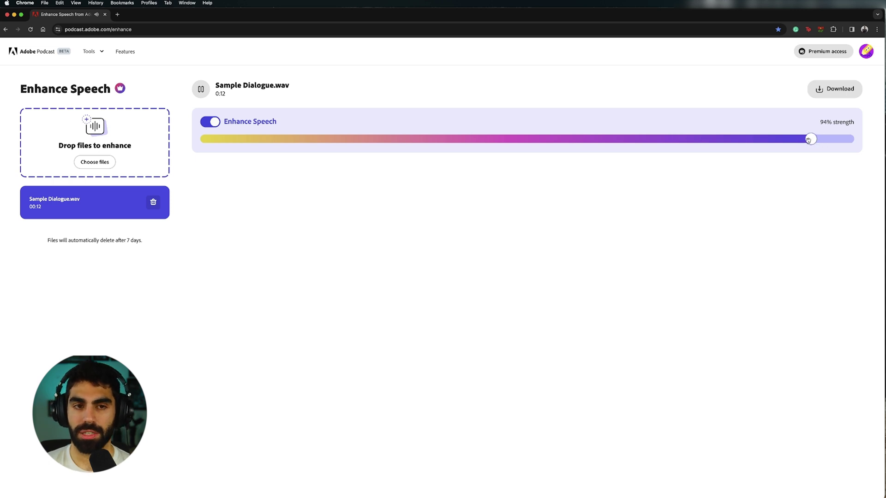
drag(810, 140, 247, 144)
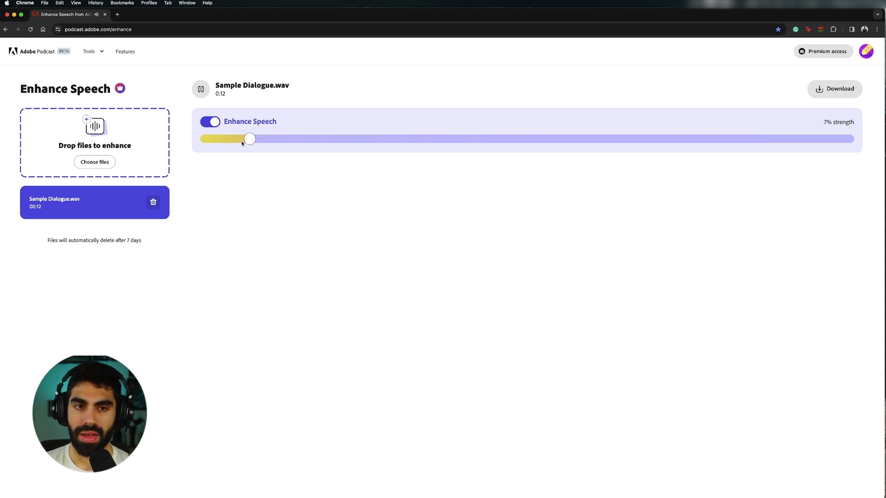
click(695, 139)
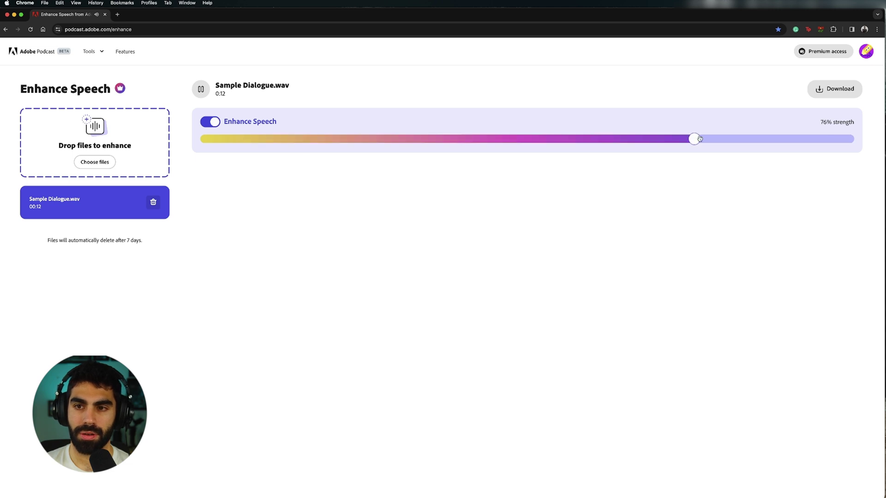
click(213, 122)
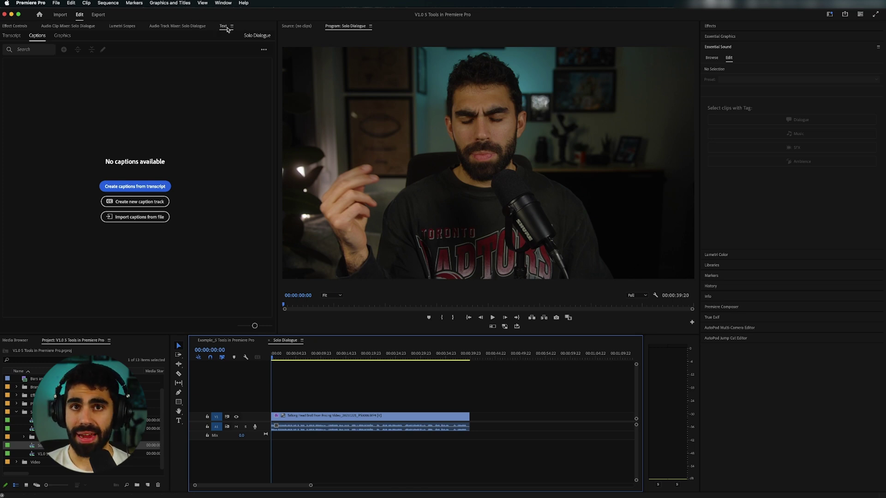
Create captions with 30-character max length, 2.2-second minimum duration and single lines.
click(126, 188)
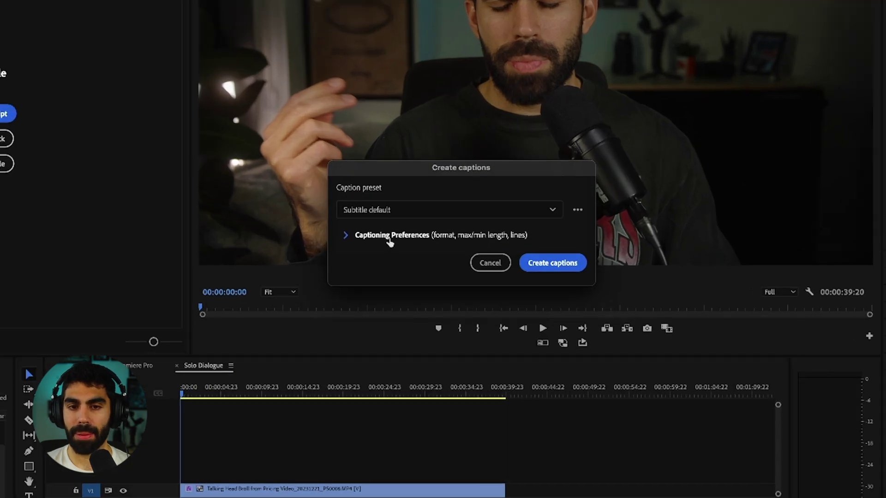
click(388, 238)
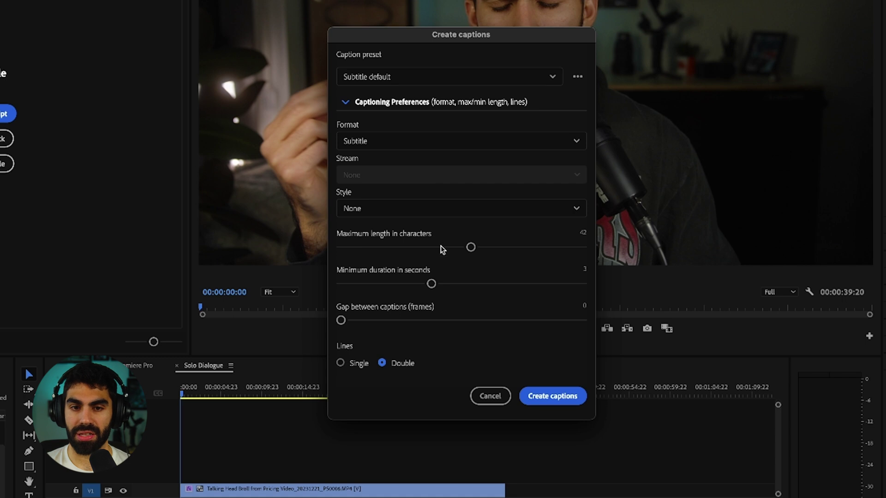
drag(442, 248, 414, 247)
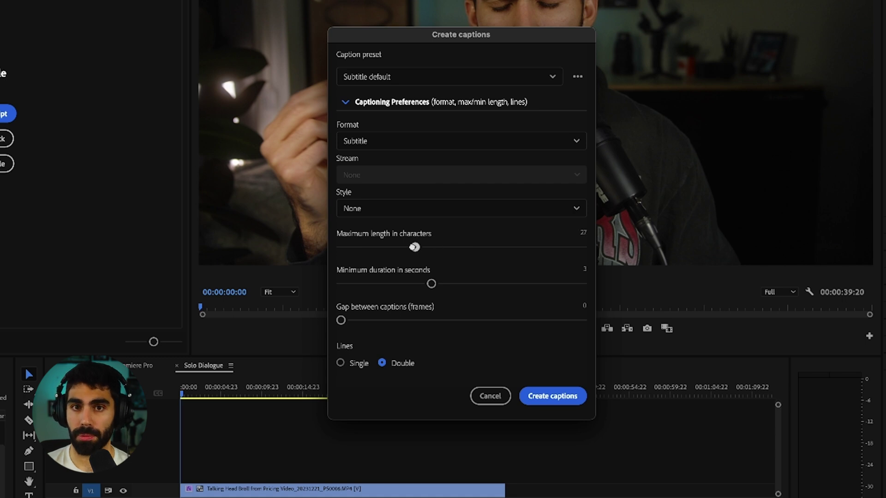
drag(414, 247, 425, 247)
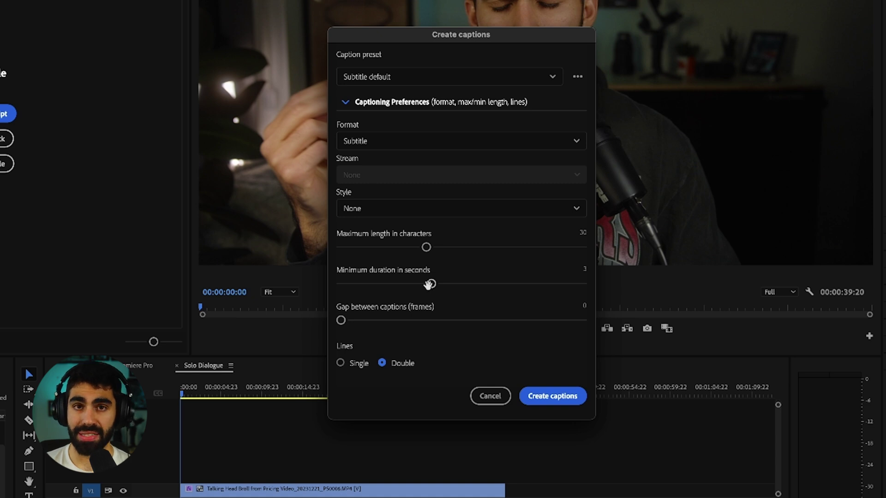
drag(429, 284, 391, 287)
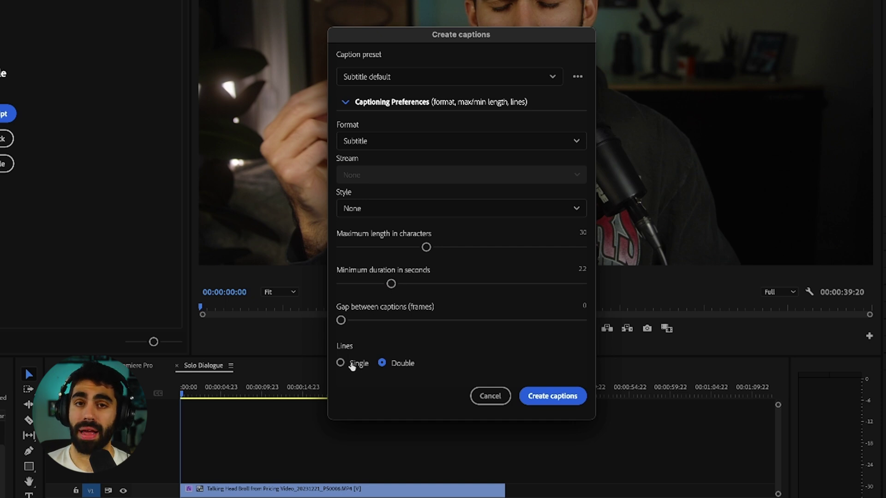
click(352, 365)
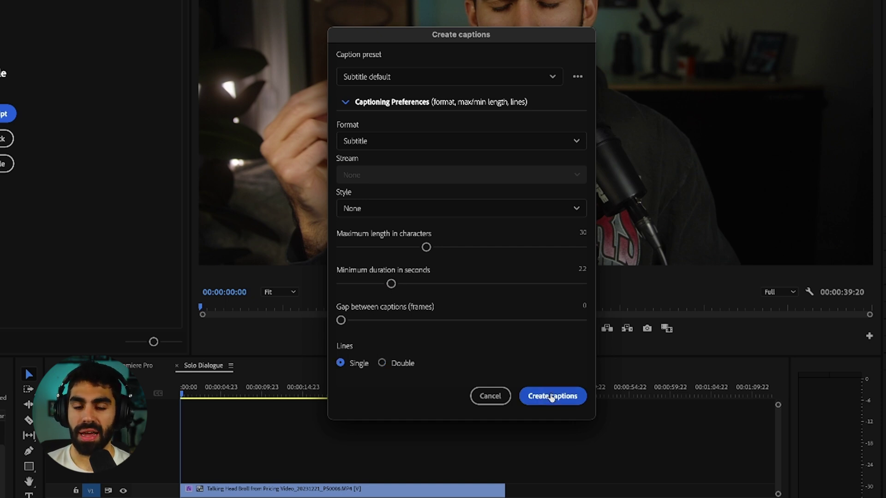
click(552, 397)
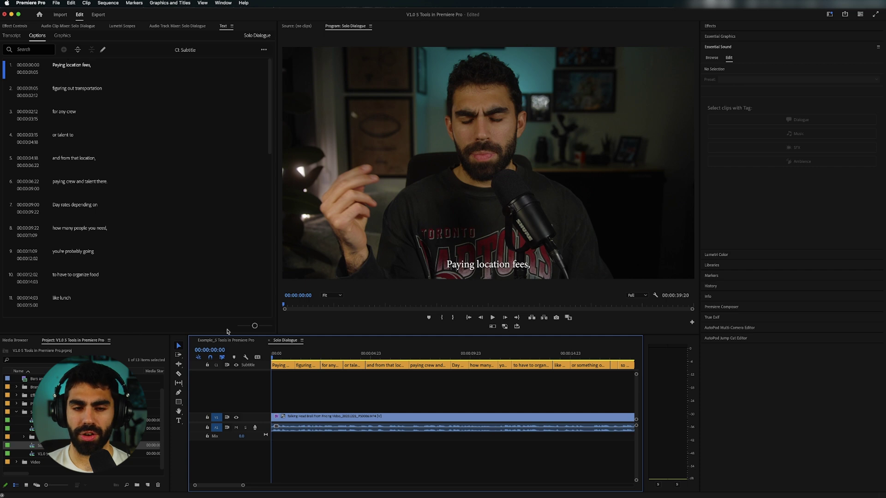
Look over the dialogue in the Transcript tab, then go back to the Captions list.
click(5, 36)
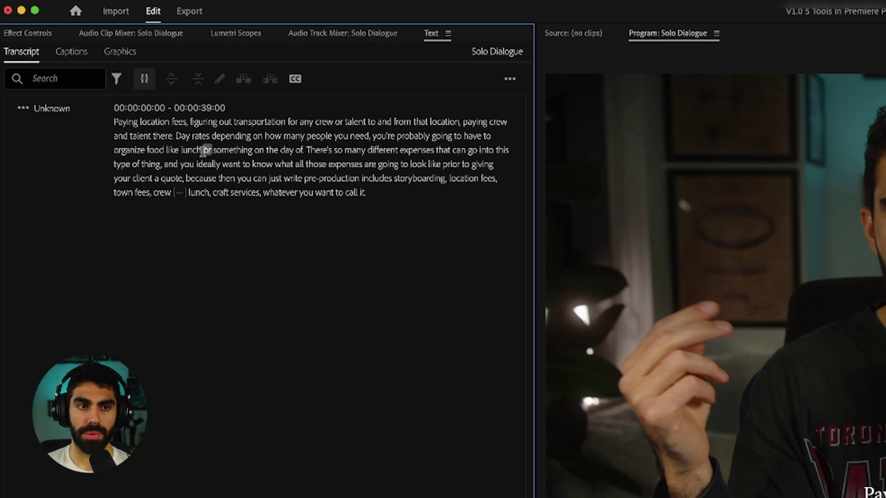
double_click(112, 85)
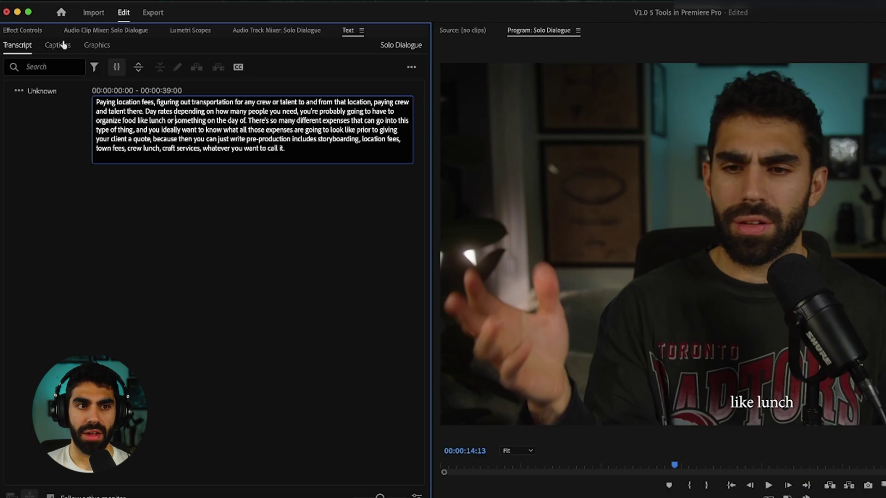
click(72, 51)
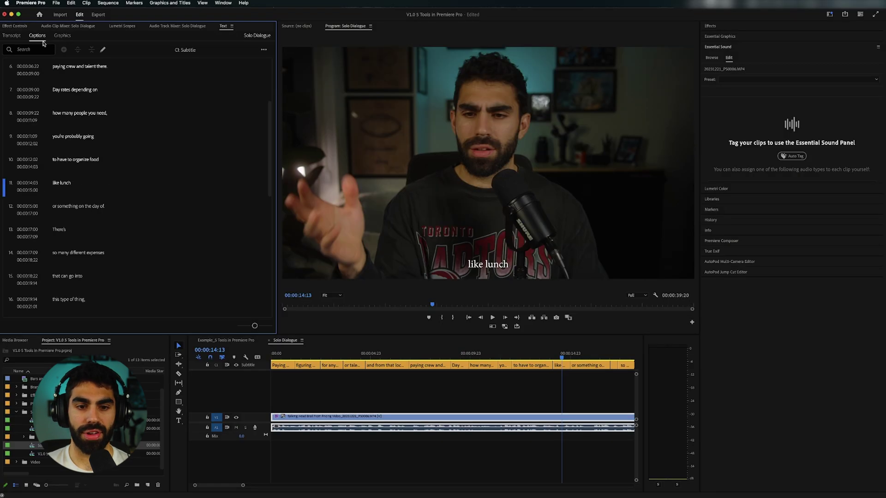
Zoom the timeline in, marquee-select the first five caption clips, and show their Essential Graphics styling.
click(286, 361)
key(Home)
key(=)
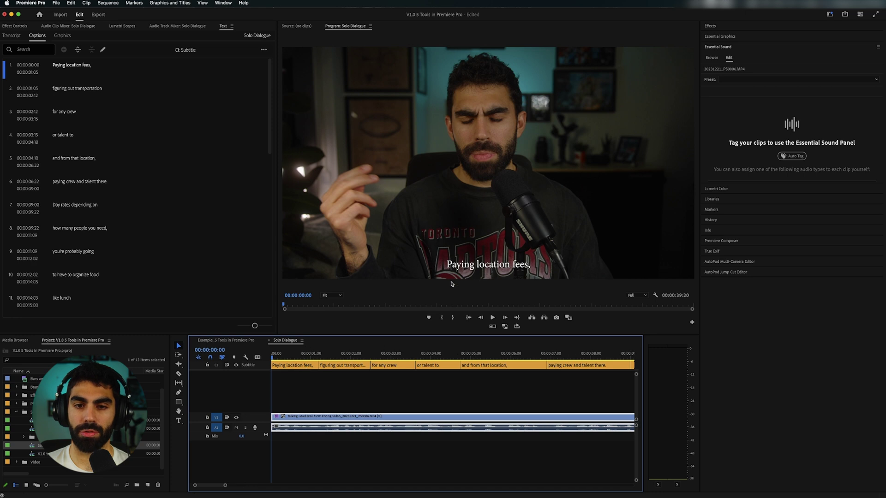
click(358, 369)
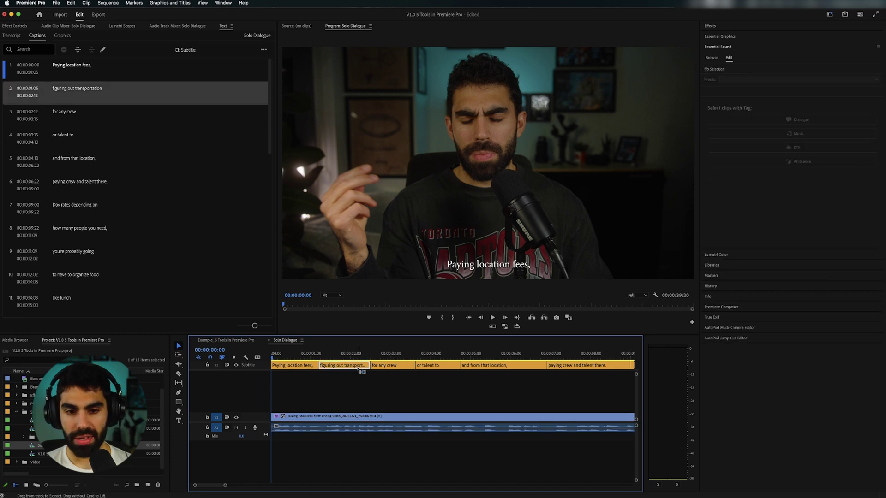
key(super+a)
click(410, 383)
drag(304, 378, 546, 330)
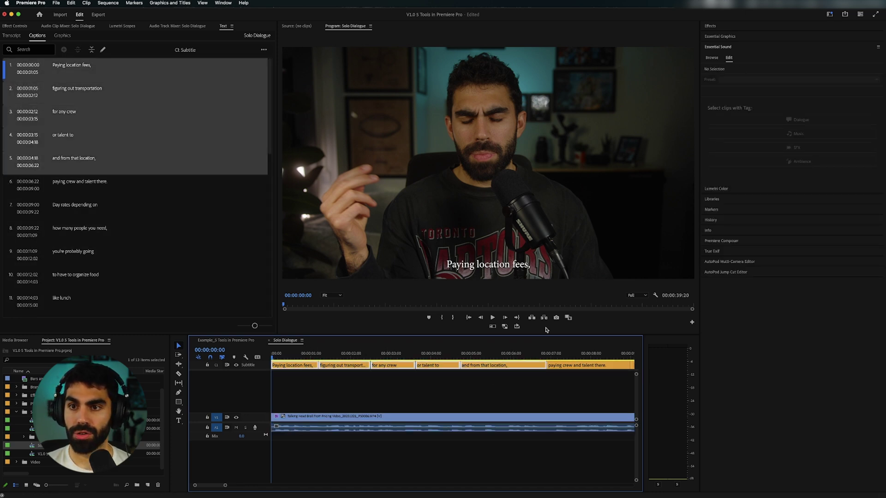
click(726, 37)
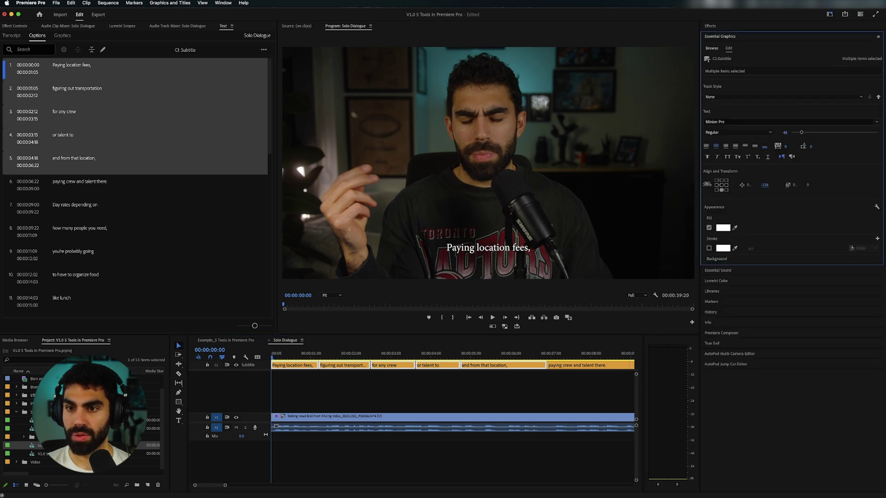
Set the caption font to Proxima Nova Bold and turn on All Caps.
text(pro)
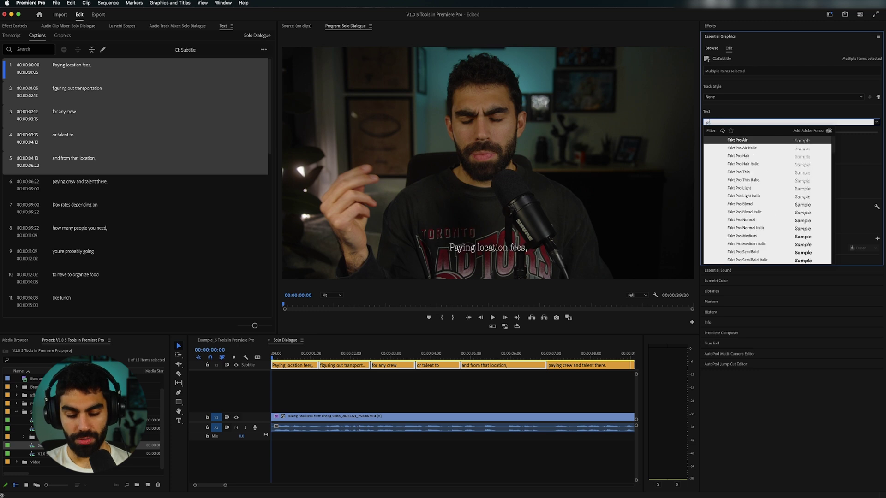
text(xima)
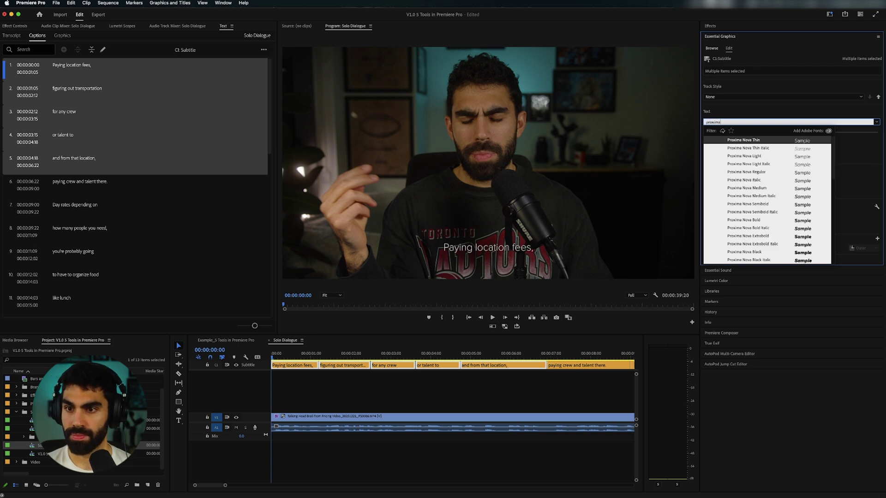
click(779, 220)
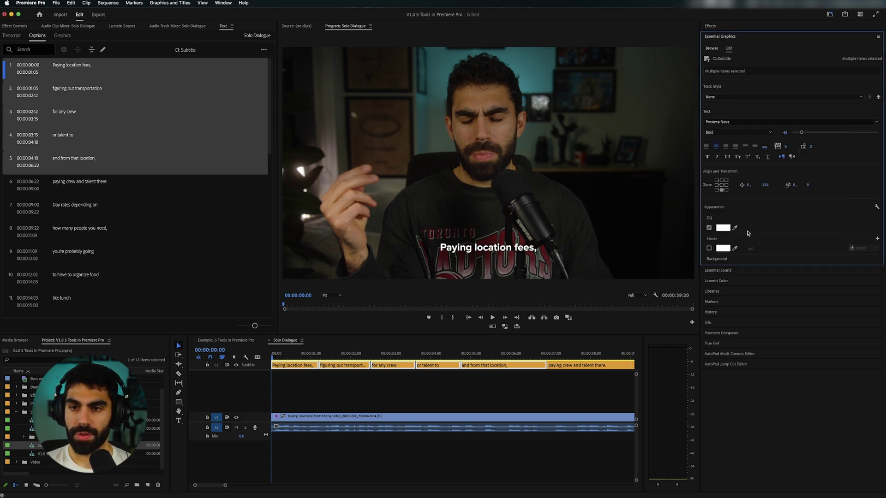
click(727, 156)
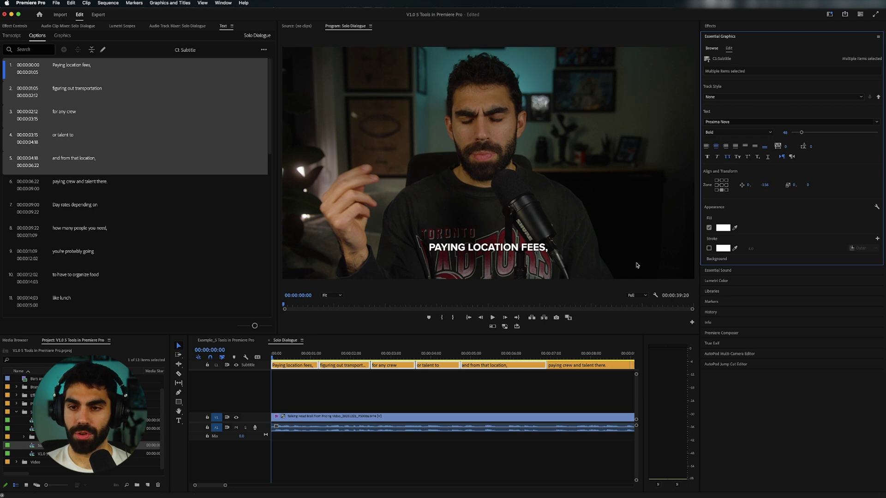
Give the captions a yellow-green fill, then scrub through them to 00:00:14:03.
click(717, 227)
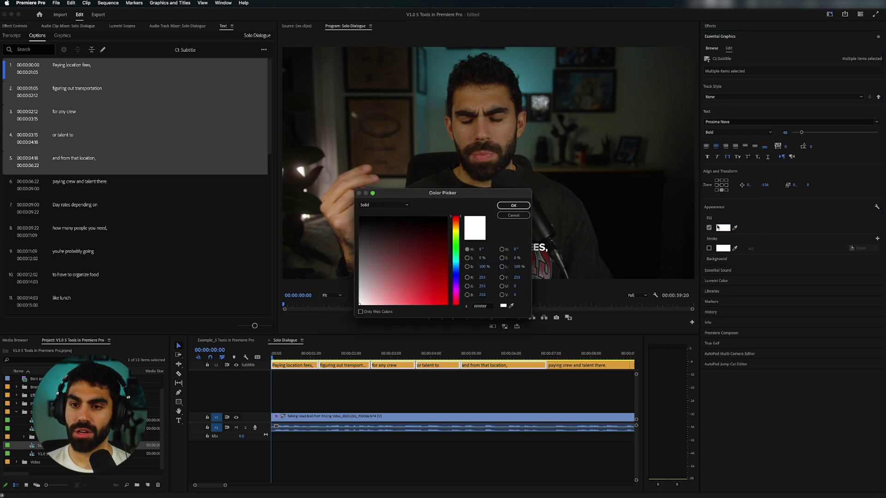
click(447, 237)
drag(455, 236, 456, 284)
click(434, 286)
click(513, 205)
click(278, 354)
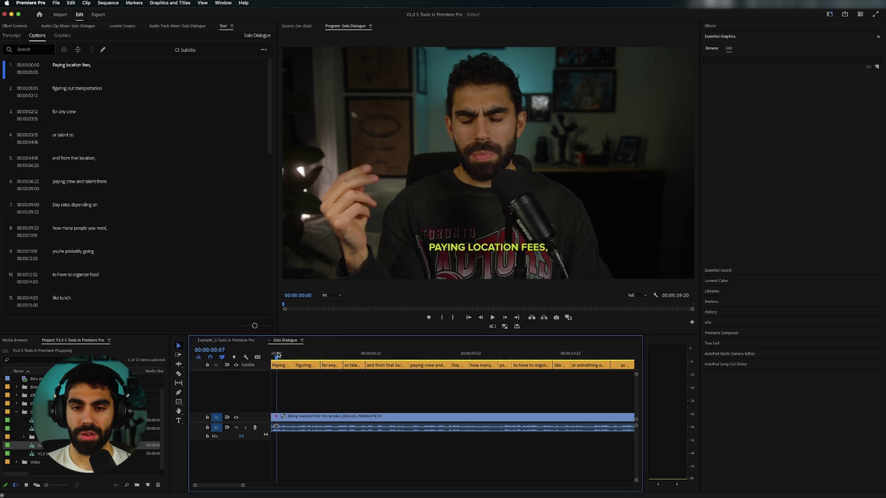
drag(278, 354, 630, 364)
Zoom out, scrub to about 35 seconds, and check caption 5's text, committing with Esc.
key(minus)
drag(369, 364, 321, 365)
click(76, 159)
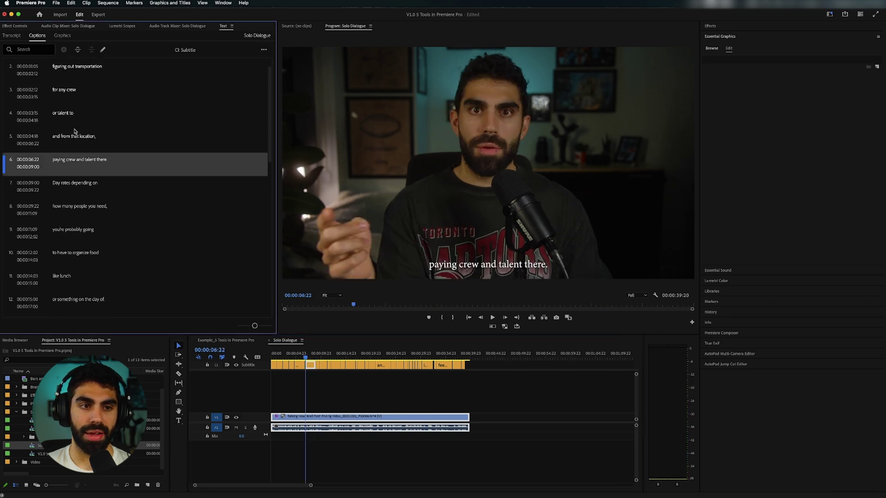
click(75, 135)
double_click(75, 136)
click(102, 138)
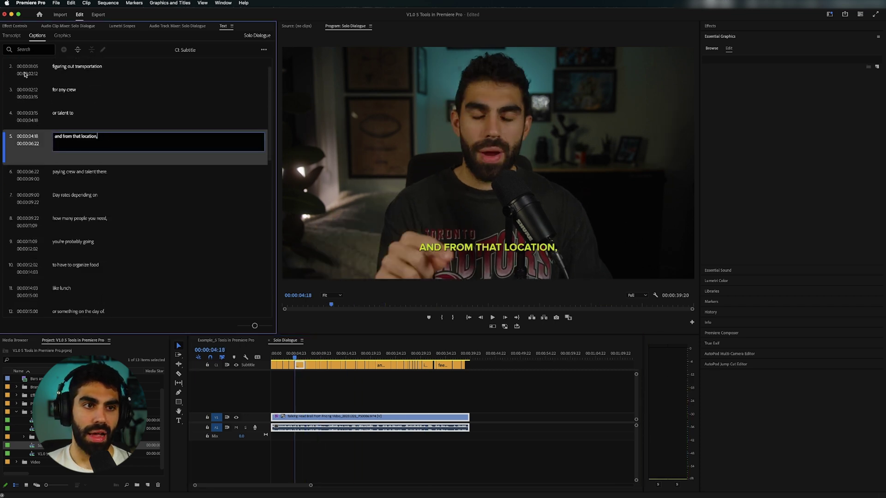
key(Escape)
Show the full transcript and jump the playhead to 'lunch', 'write', 'storyboarding' and 'whatever'.
click(14, 36)
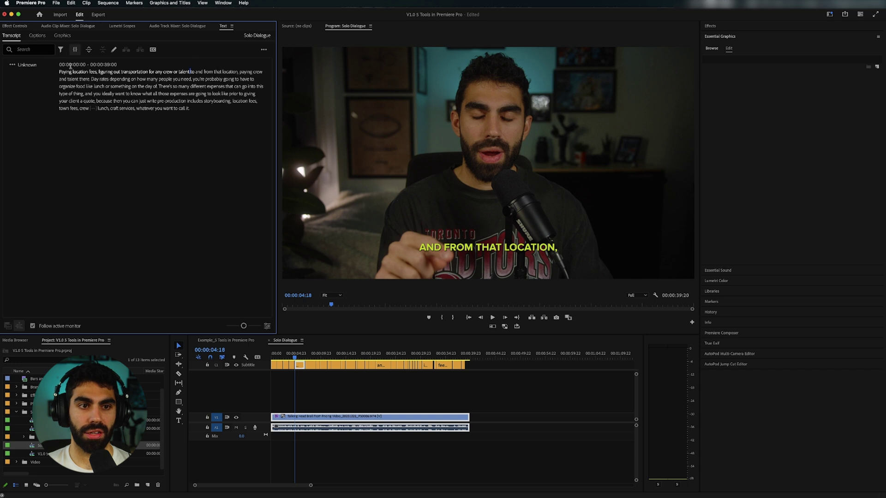
click(95, 86)
click(151, 101)
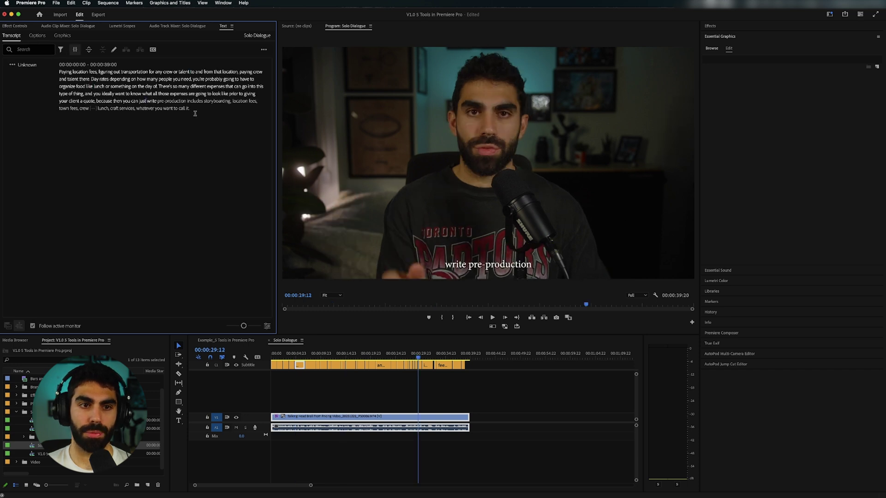
click(203, 101)
click(144, 108)
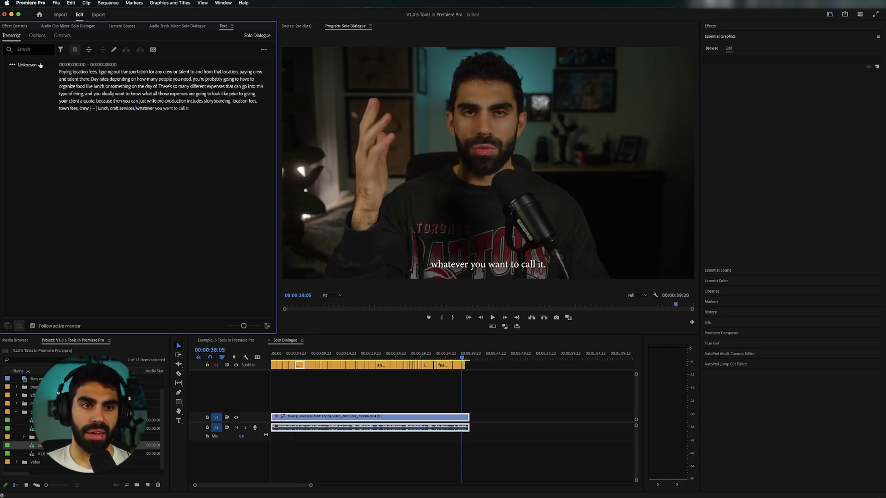